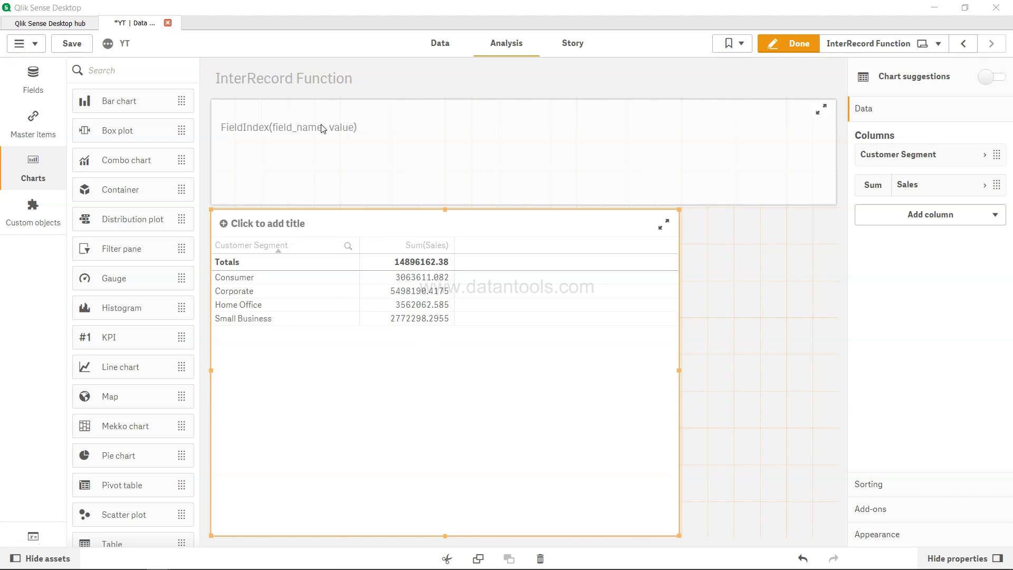
Add a new measure column and begin its expression with the FieldIndex function.
left_click(976, 225)
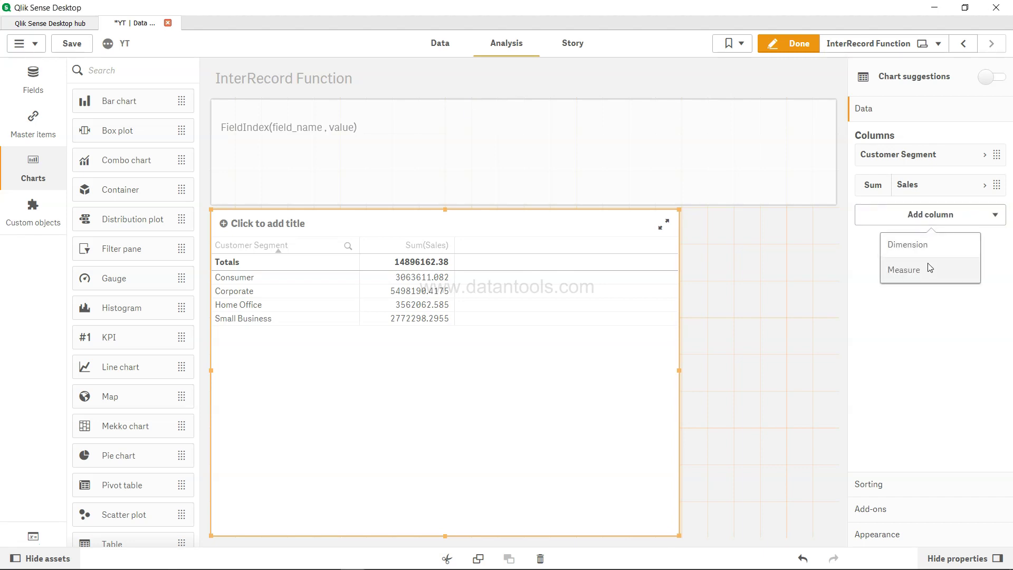
left_click(927, 281)
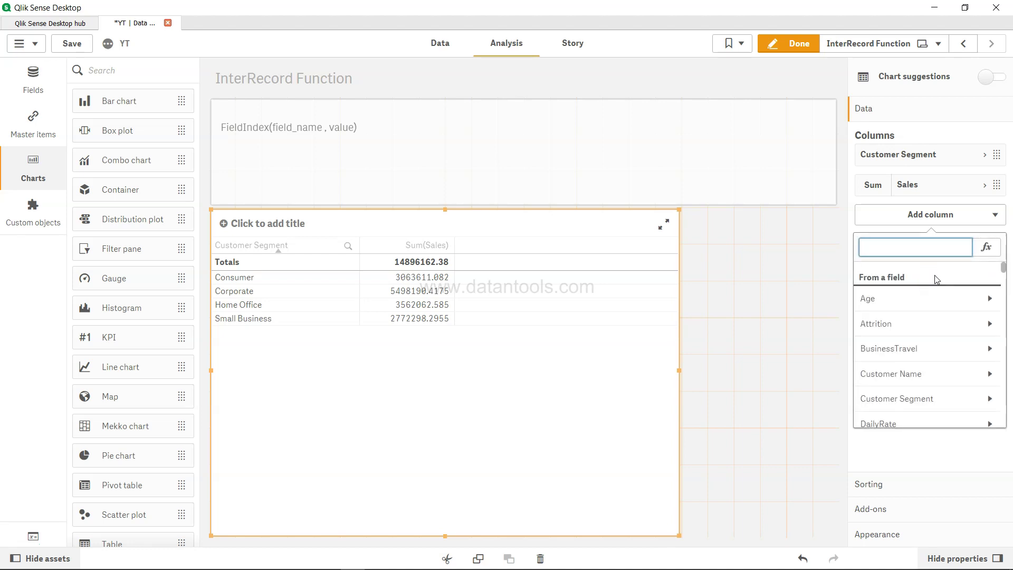
left_click(986, 251)
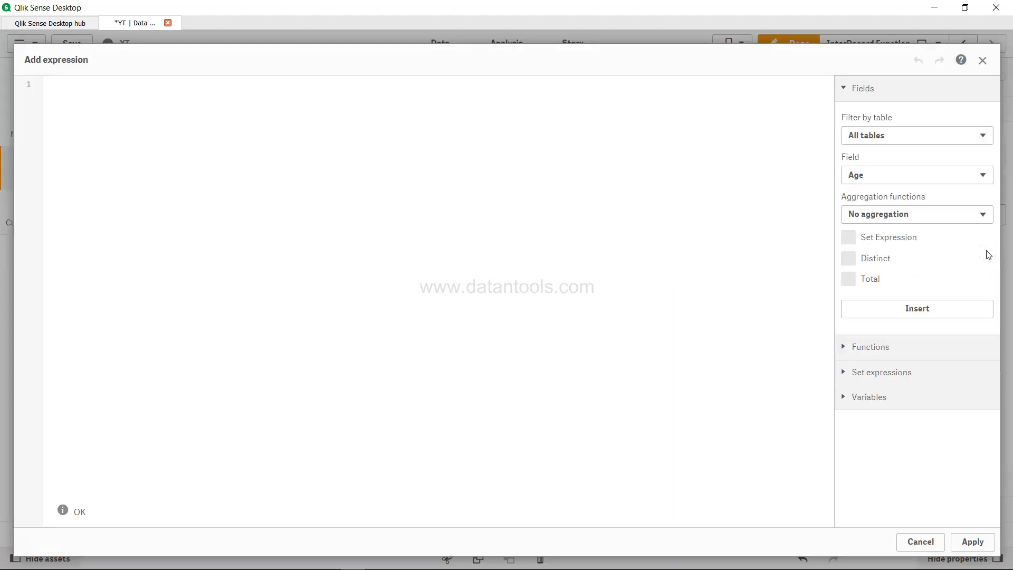
type("Field")
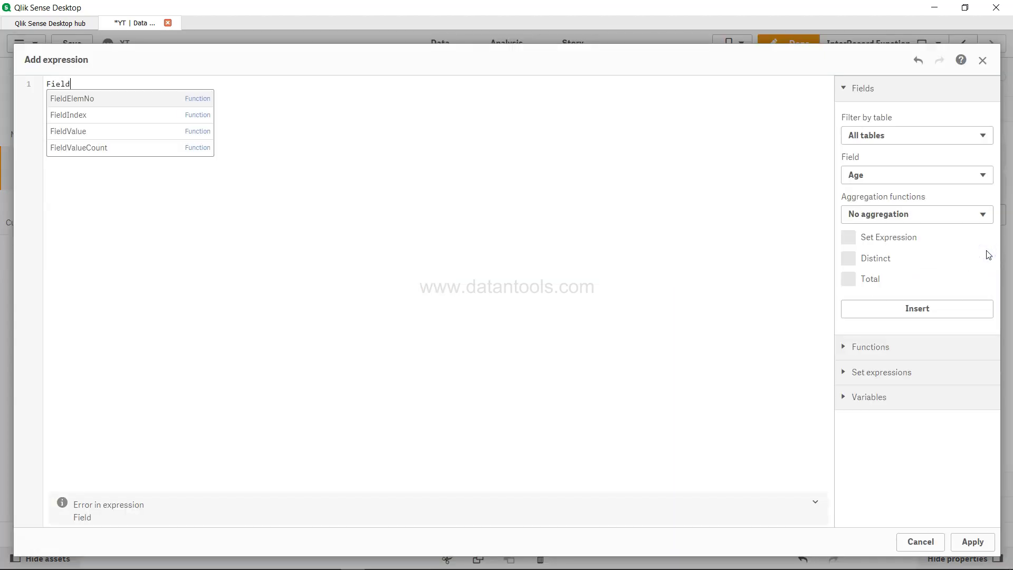
key("Down")
key("Up")
key("Return")
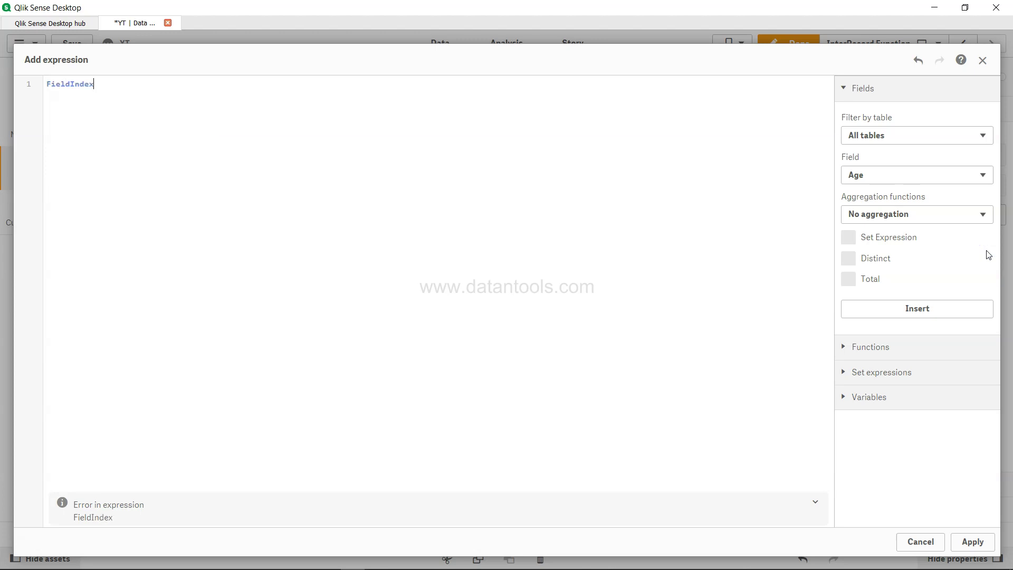
Complete the expression as FieldIndex('Customer Segment','Home Office') and apply it to the table.
type("('Custom")
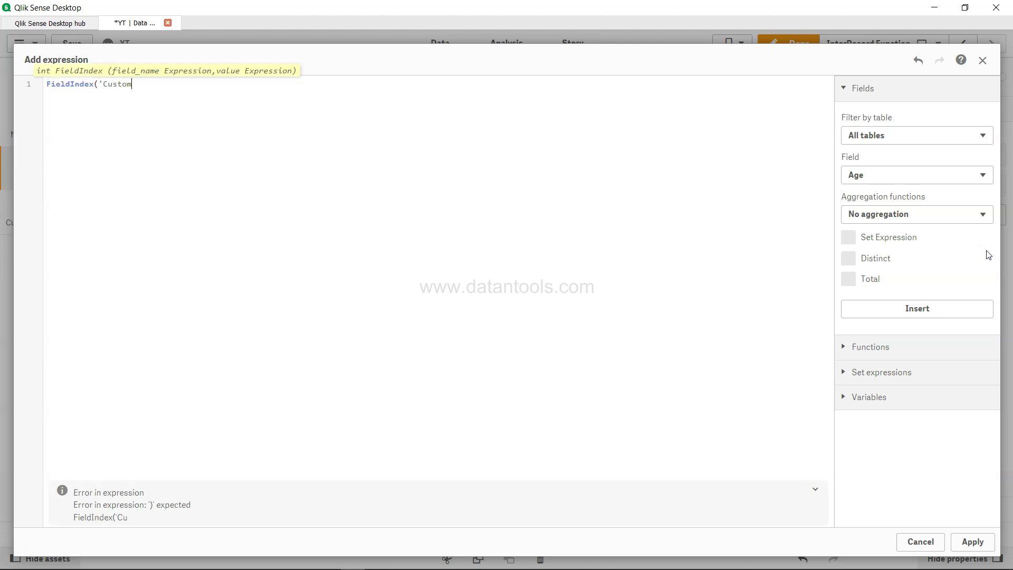
type("er Segme")
key("BackSpace")
key("BackSpace")
key("BackSpace")
key("BackSpace")
key("BackSpace")
key("BackSpace")
key("BackSpace")
key("BackSpace")
key("BackSpace")
key("BackSpace")
key("BackSpace")
key("BackSpace")
key("BackSpace")
key("BackSpace")
key("BackSpace")
type("customer")
key("Down")
key("Return")
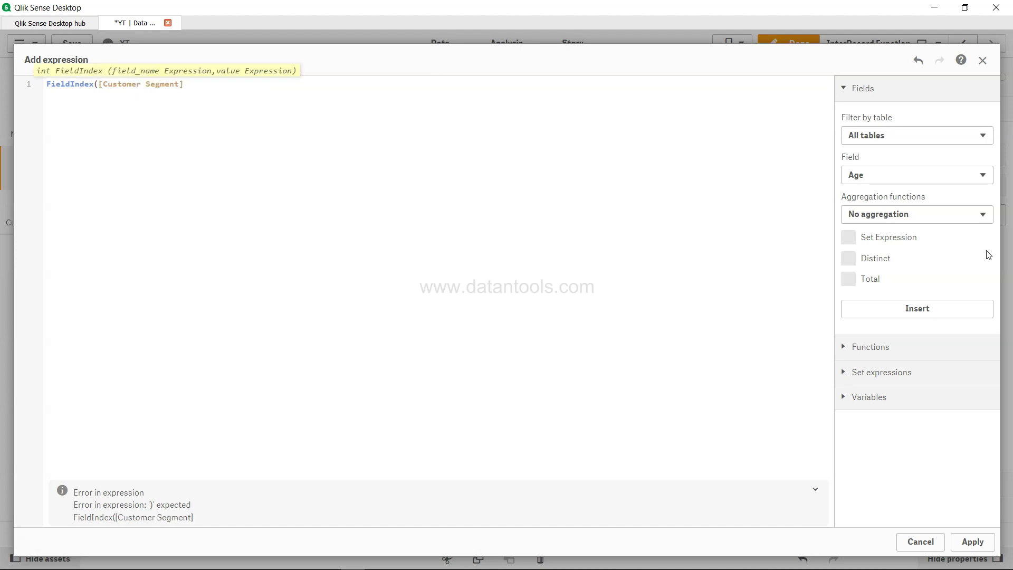
key("BackSpace")
key("BackSpace")
key("BackSpace")
key("BackSpace")
key("BackSpace")
key("BackSpace")
key("BackSpace")
key("BackSpace")
key("BackSpace")
key("BackSpace")
key("BackSpace")
key("BackSpace")
key("BackSpace")
key("BackSpace")
key("BackSpace")
key("BackSpace")
key("BackSpace")
key("BackSpace")
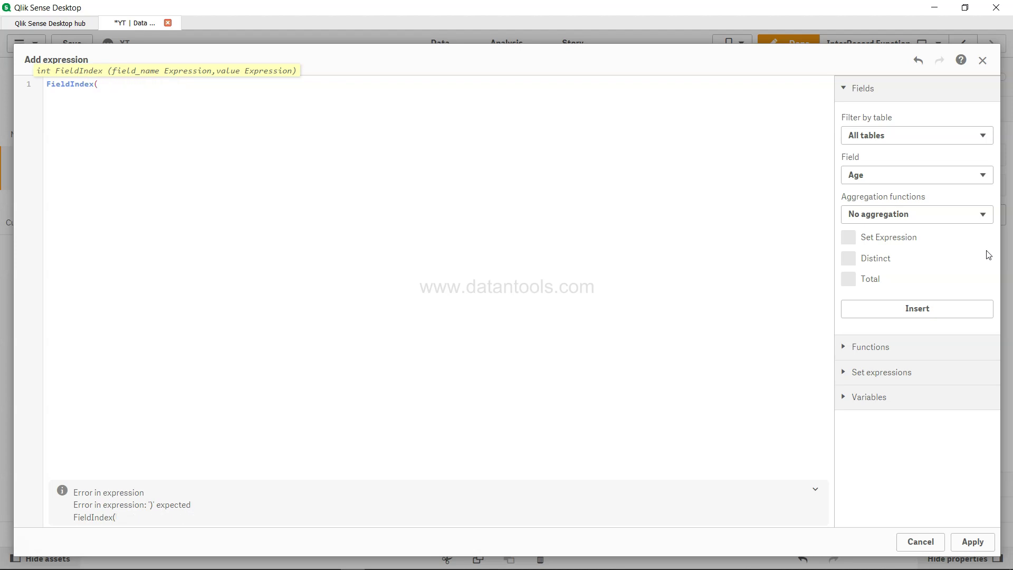
type("'Customer Segment','")
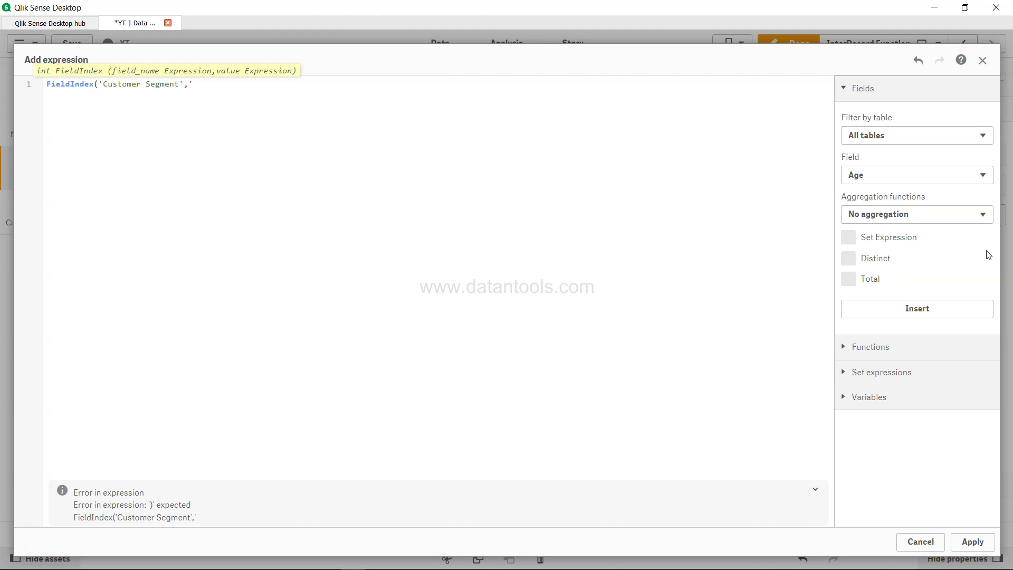
type("Home Office')")
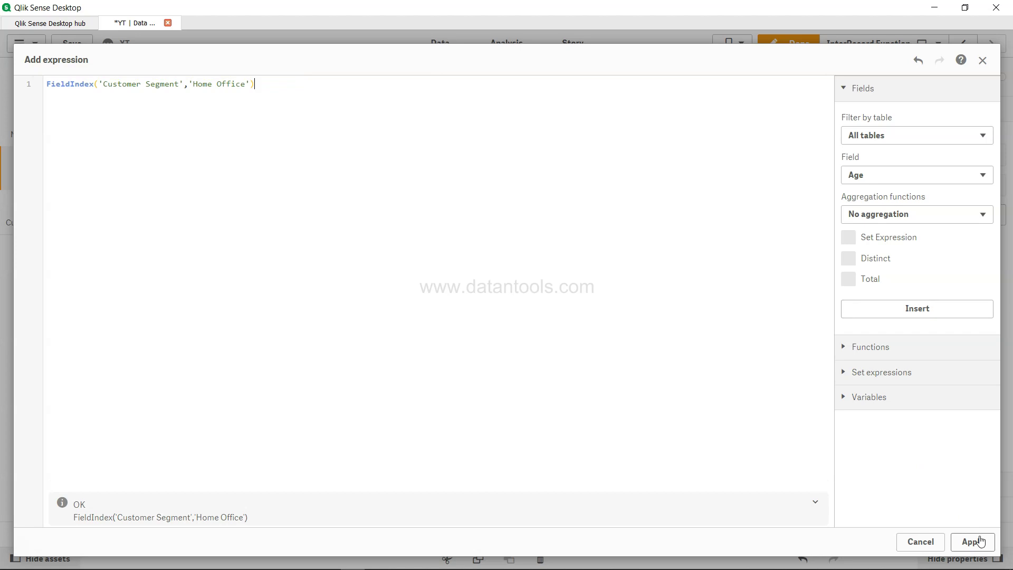
left_click(974, 542)
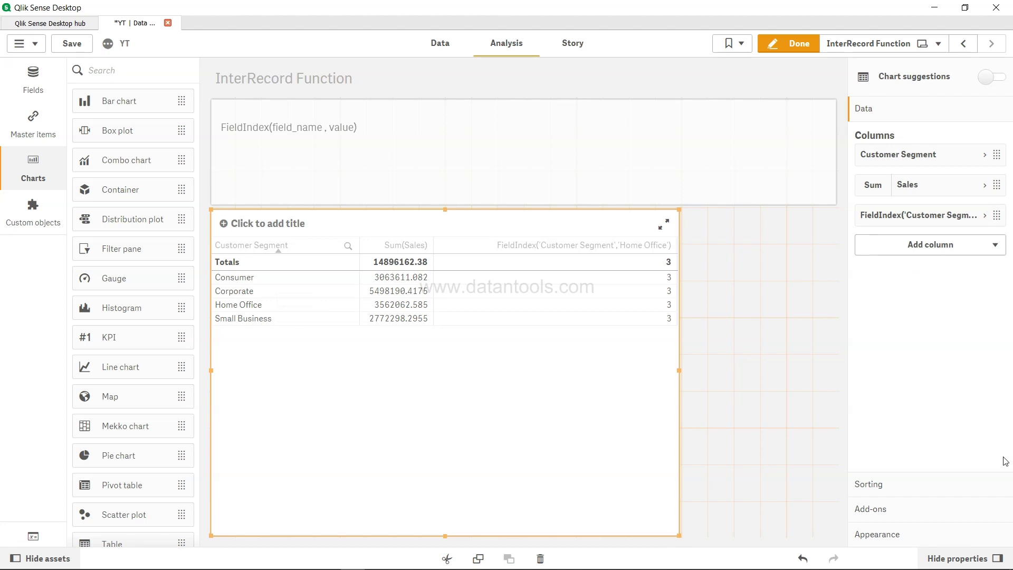
Try Sum(Sales) as first sort priority, then put Customer Segment back in first place.
left_click(907, 482)
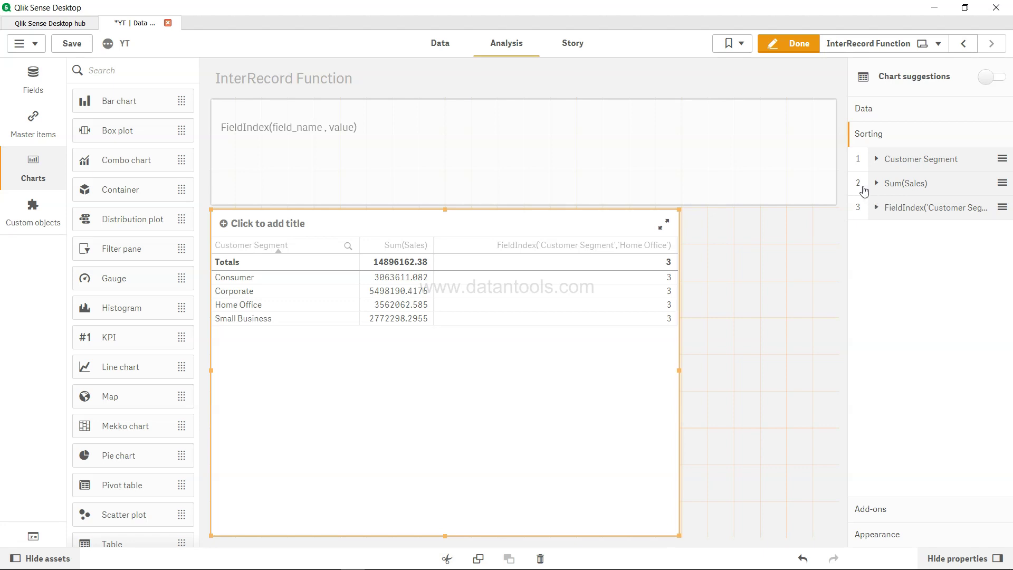
left_click_drag(858, 184, 854, 158)
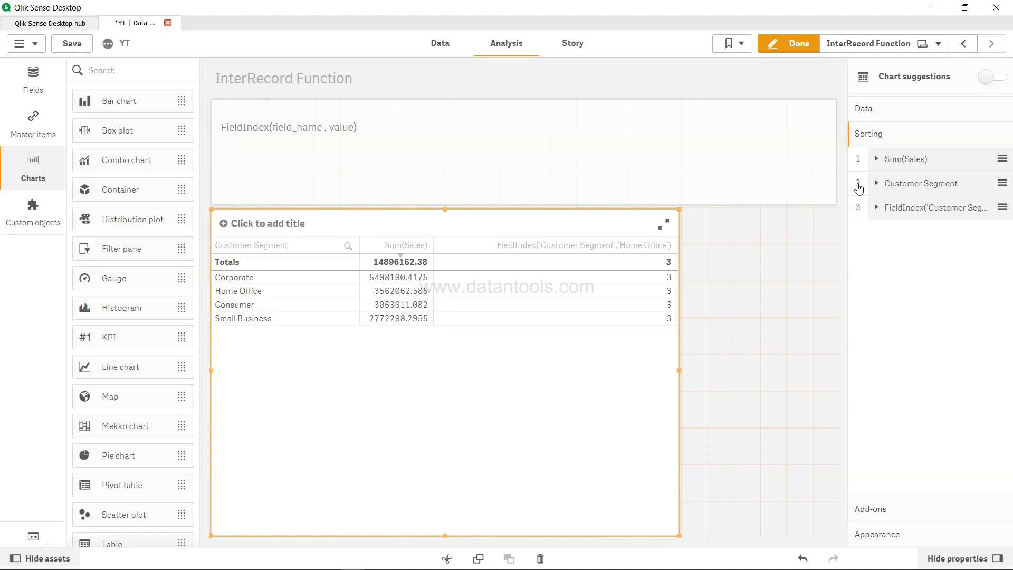
left_click_drag(858, 188, 858, 158)
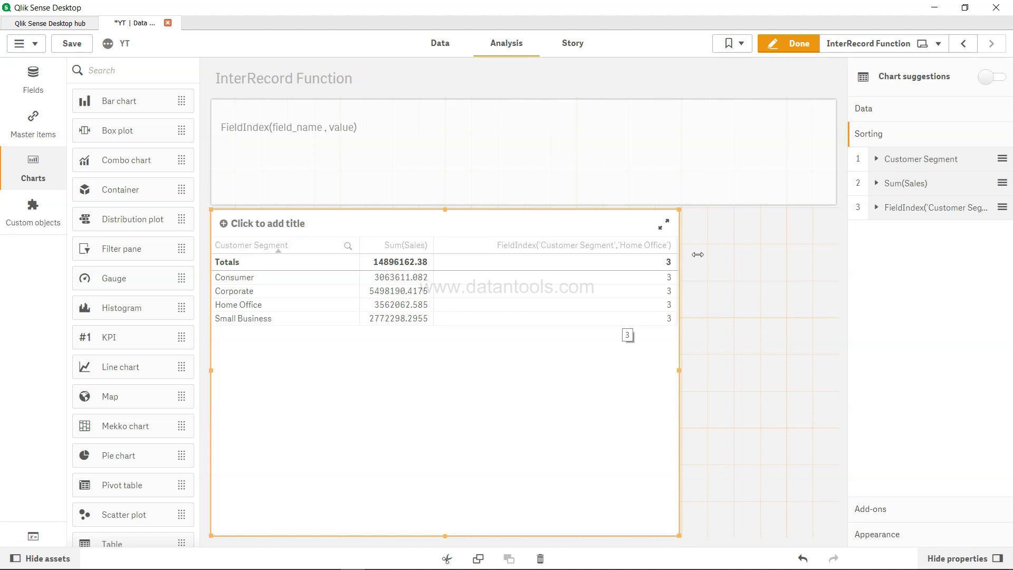
Show the Data section listing Customer Segment, Sum(Sales) and the FieldIndex column.
left_click(902, 109)
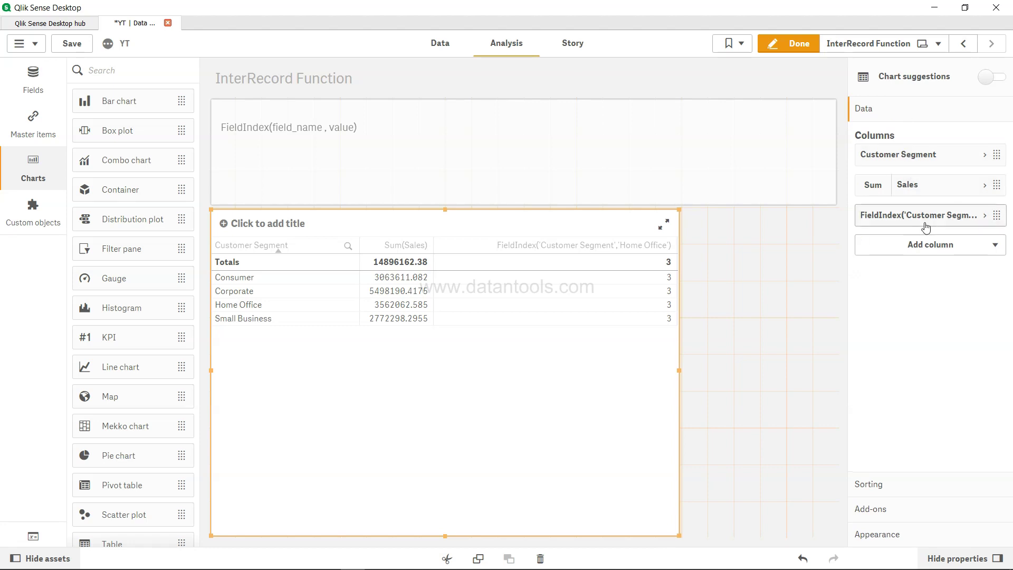